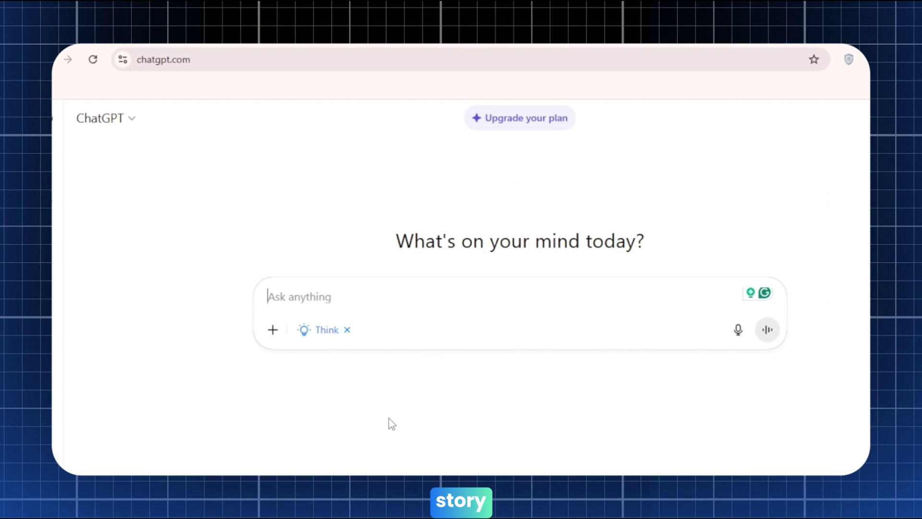
Send ChatGPT the pasted prompt requesting an original 3D animated story about a boy and his friendly dragon
text(Write a 3D animated story about a boy and his friendly dragon. Create an original, emotionally resonant story in the spirit of How to Train Your Dragon)
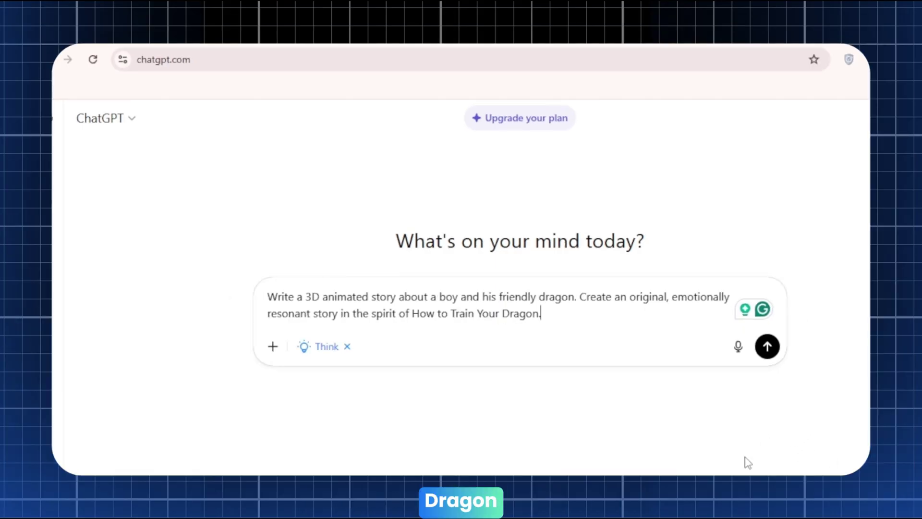
key(Return)
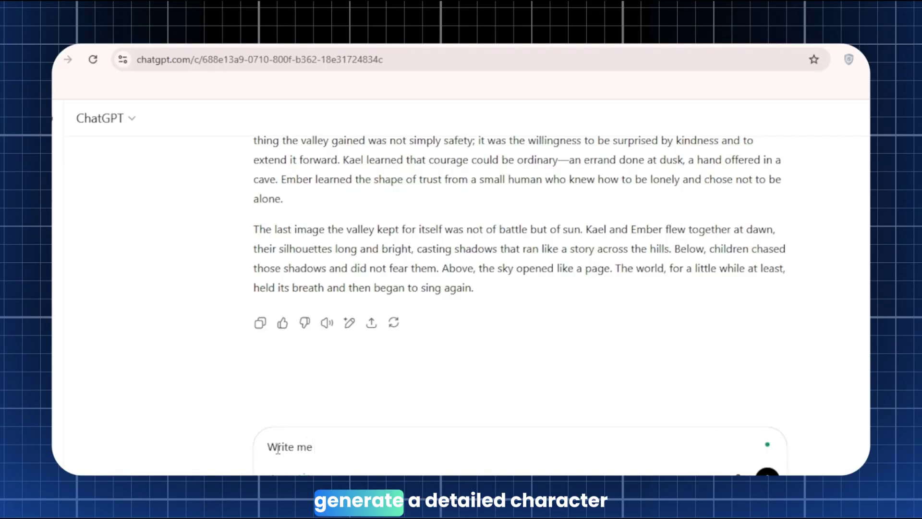
Draft a follow-up asking ChatGPT to expand the story with an AI art prompt for each scene
text(d)
key(BackSpace)
text(a detailed prompt that an AI)
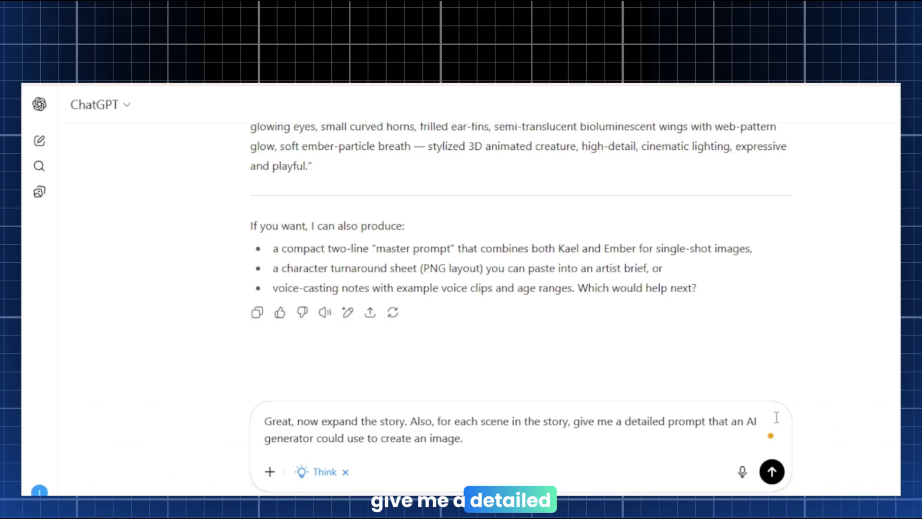
text(Art)
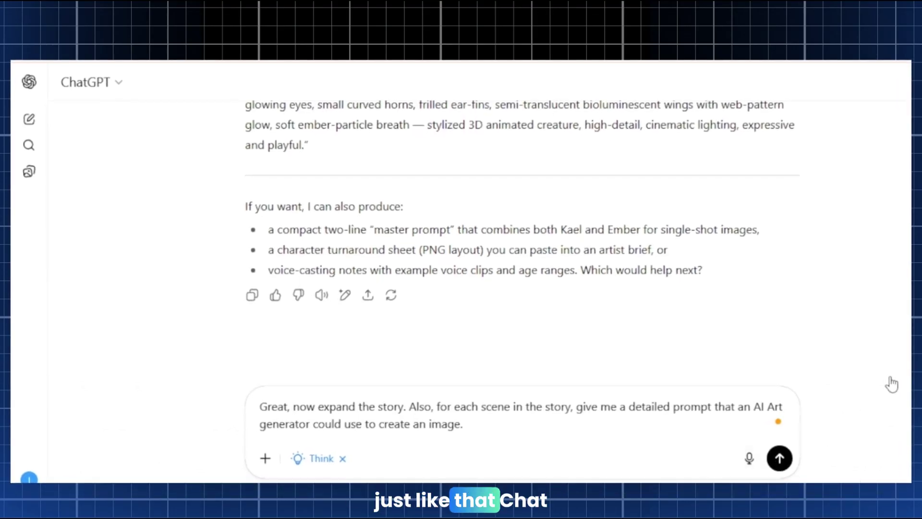
Send the expand-the-story request and review the 20 scene-by-scene image prompts
key(Return)
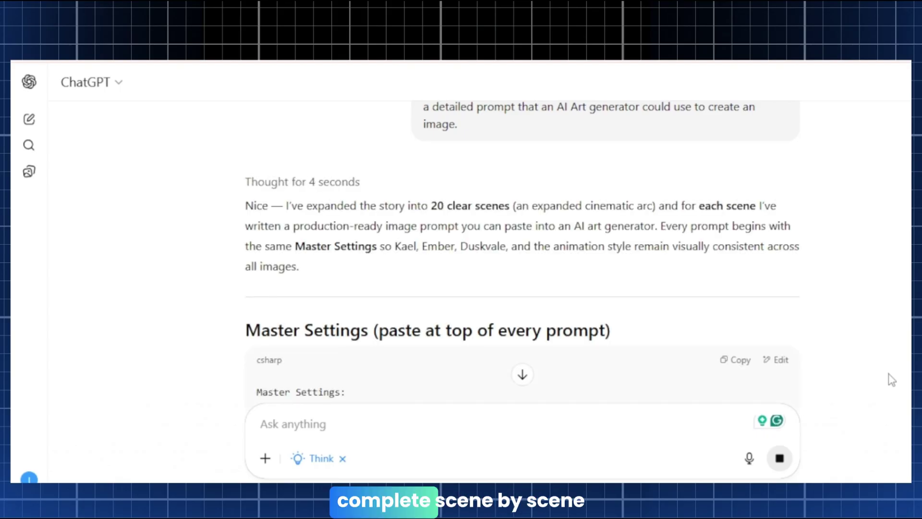
scroll(399, 342, down, 20)
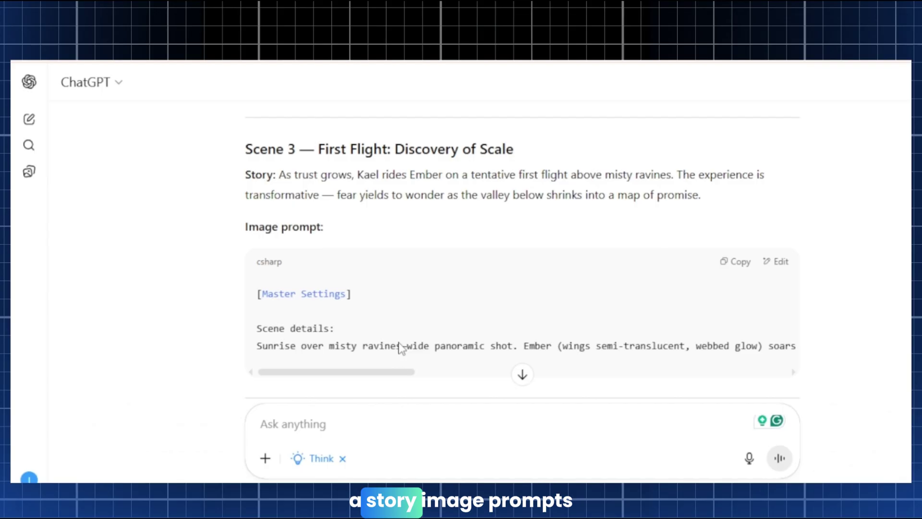
scroll(400, 345, down, 2)
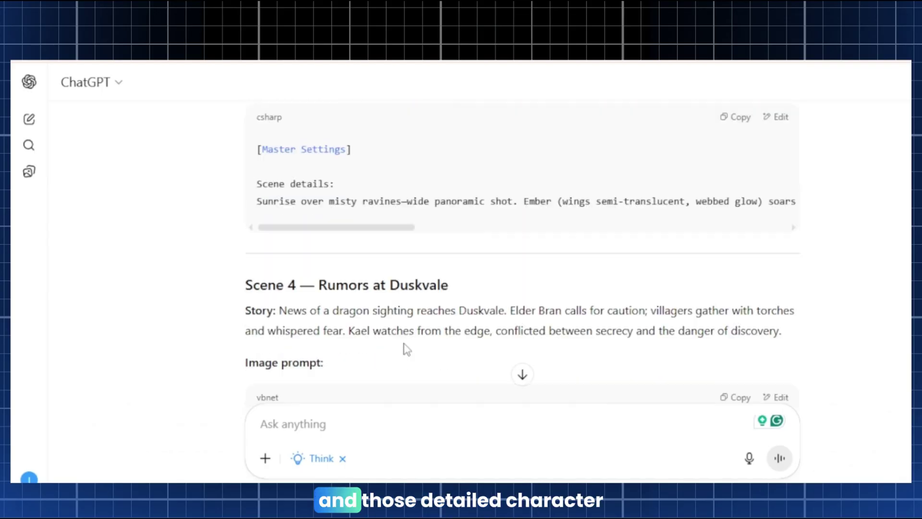
scroll(403, 346, down, 6)
scroll(406, 347, up, 3)
scroll(406, 347, down, 15)
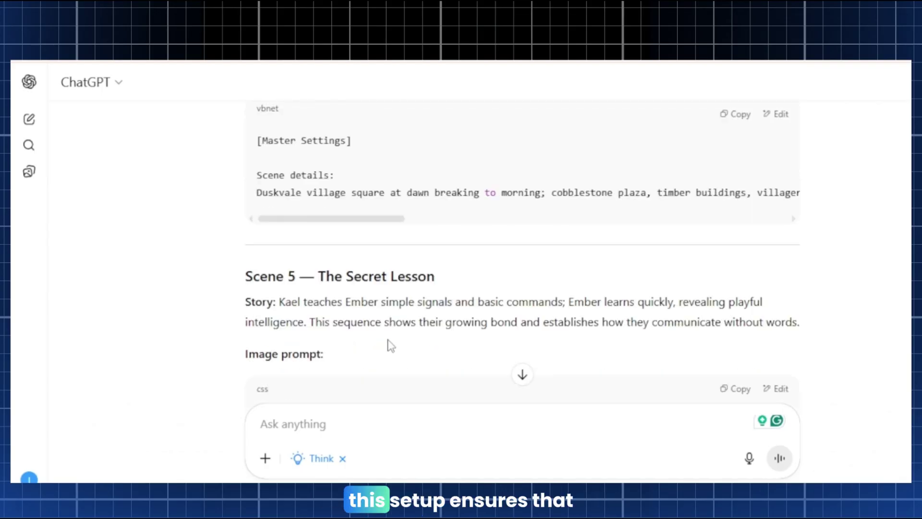
scroll(378, 343, down, 3)
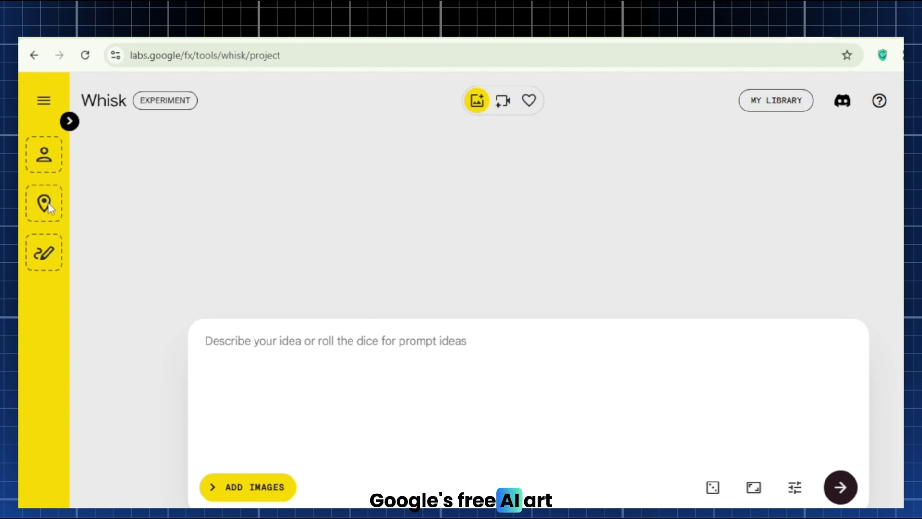
Show the Subject, Scene and Style slots and generate the boy subject from his pasted description
click(70, 121)
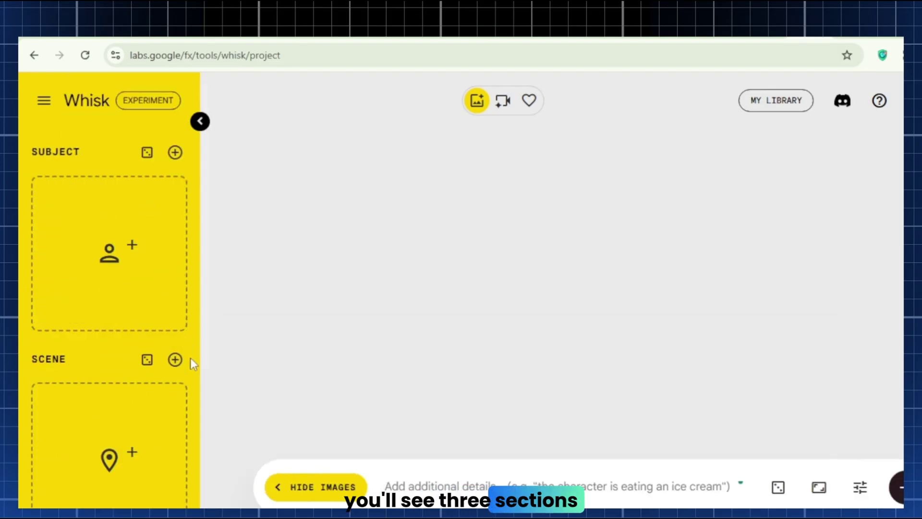
scroll(189, 368, down, 4)
scroll(188, 370, up, 1)
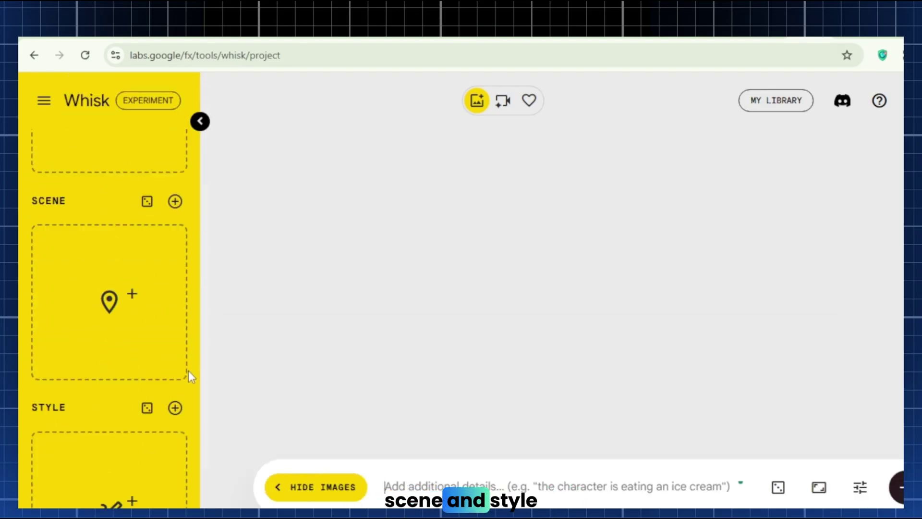
scroll(188, 370, down, 1)
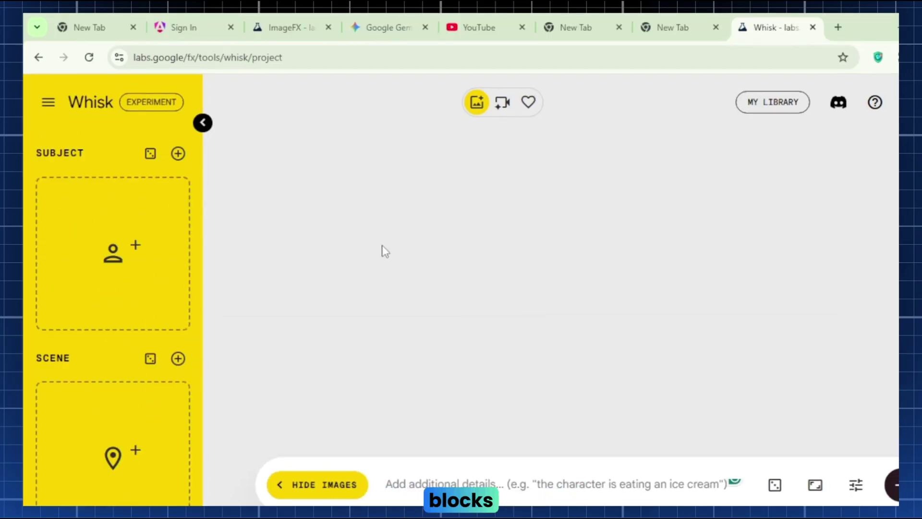
mouse_move(160, 243)
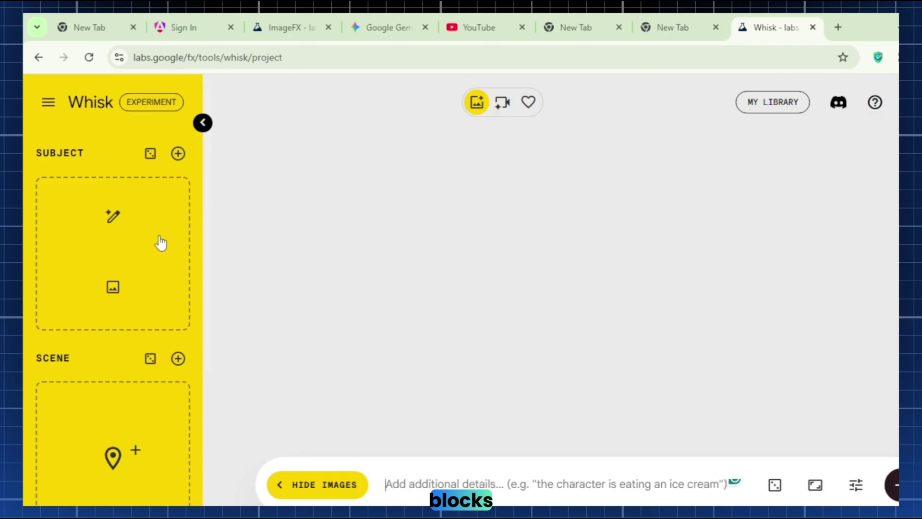
click(115, 214)
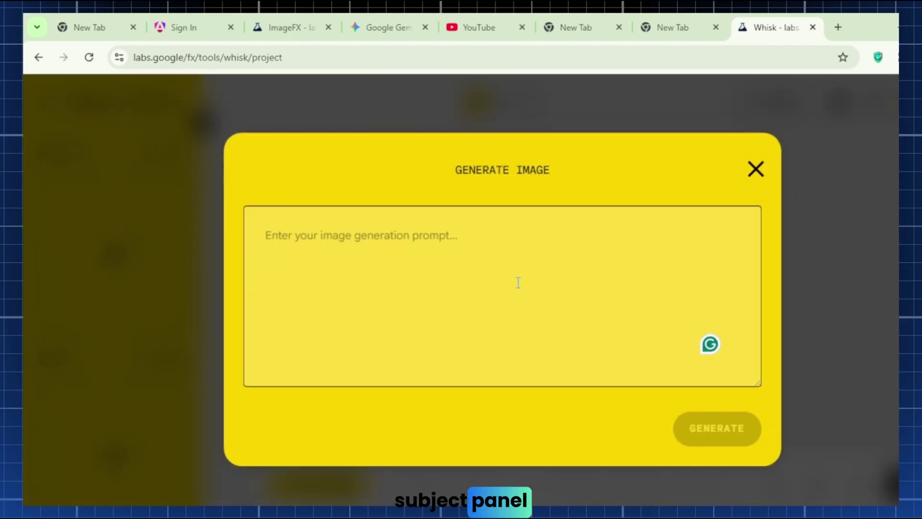
right_click(281, 255)
click(319, 364)
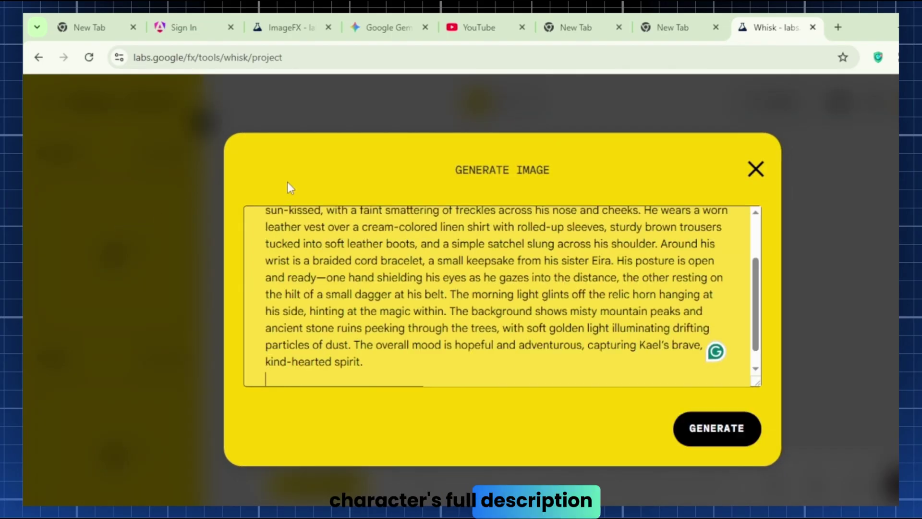
click(717, 428)
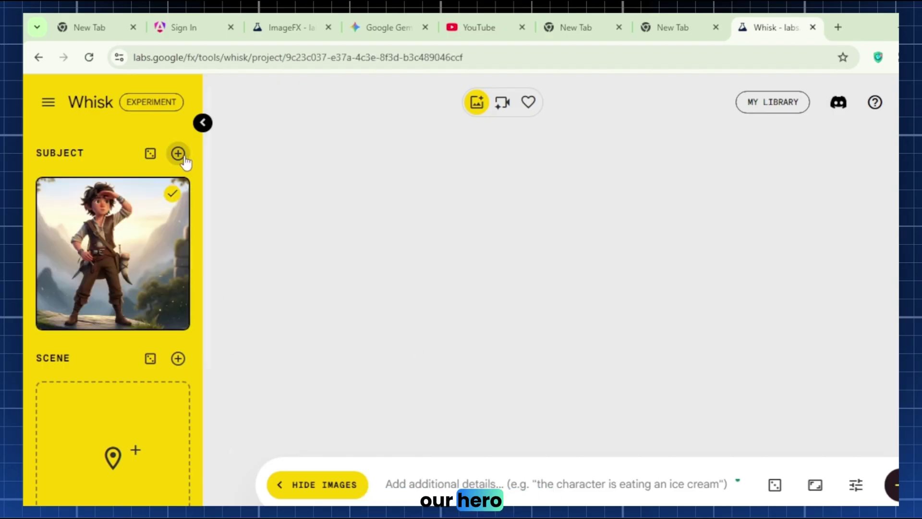
Add a second subject and generate the blue-and-orange dragon from its pasted description
click(180, 155)
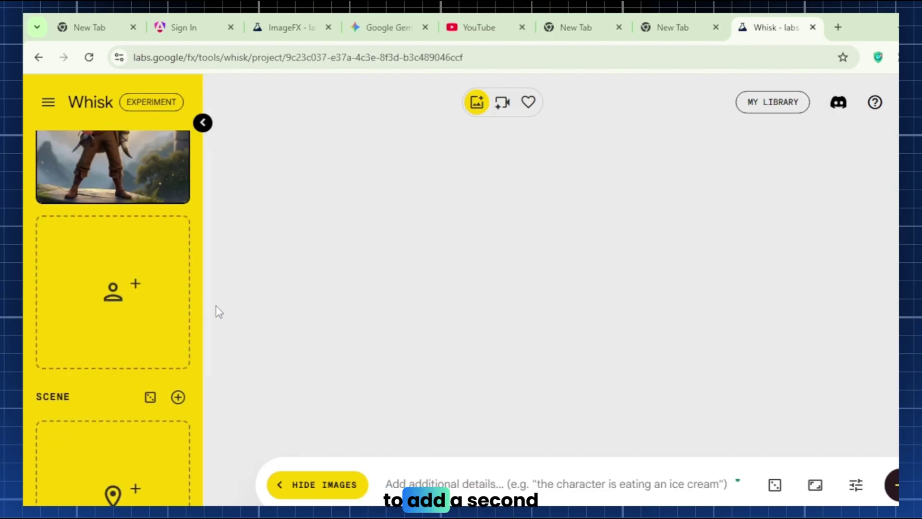
click(121, 387)
key(ctrl+v)
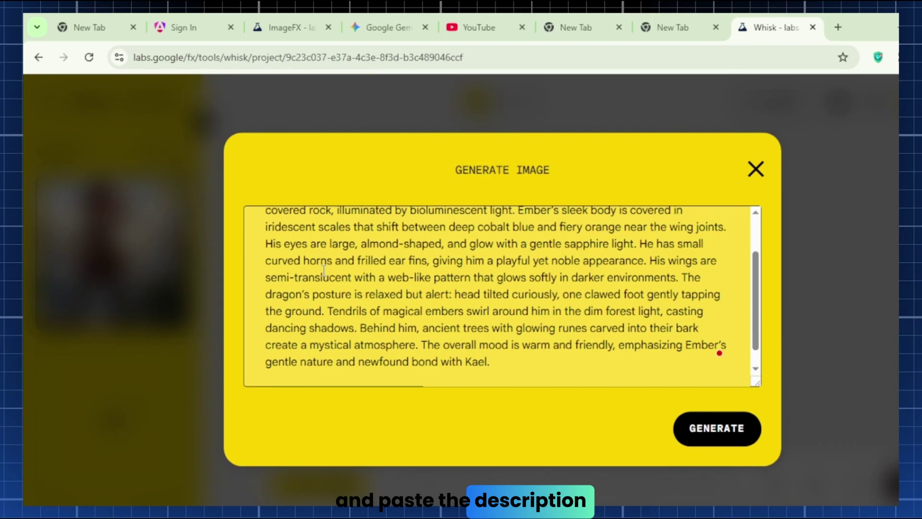
click(729, 439)
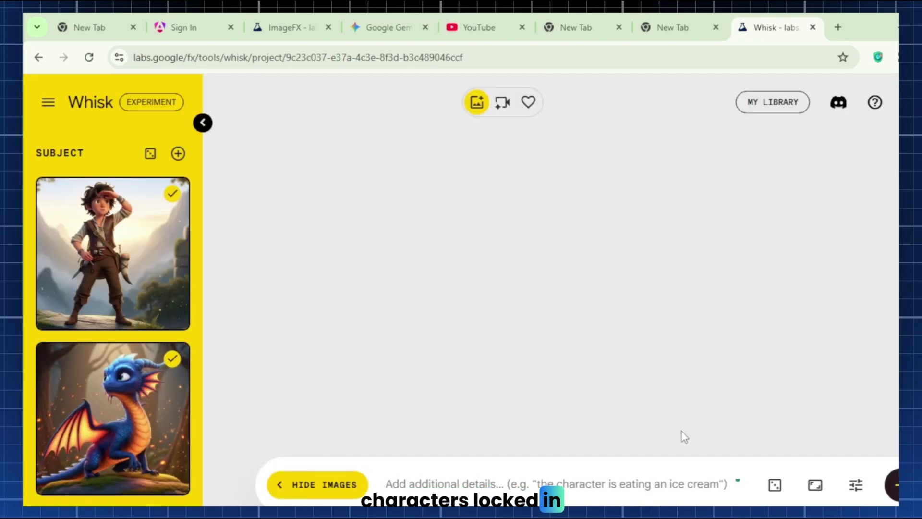
mouse_move(87, 403)
scroll(190, 233, down, 5)
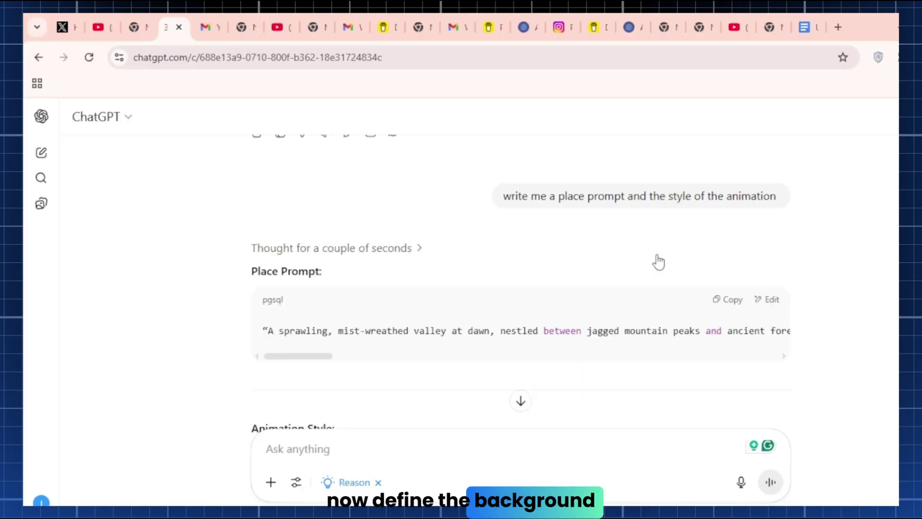
Copy ChatGPT's misty dawn valley place prompt and paste it into Whisk's Scene text prompt
click(720, 301)
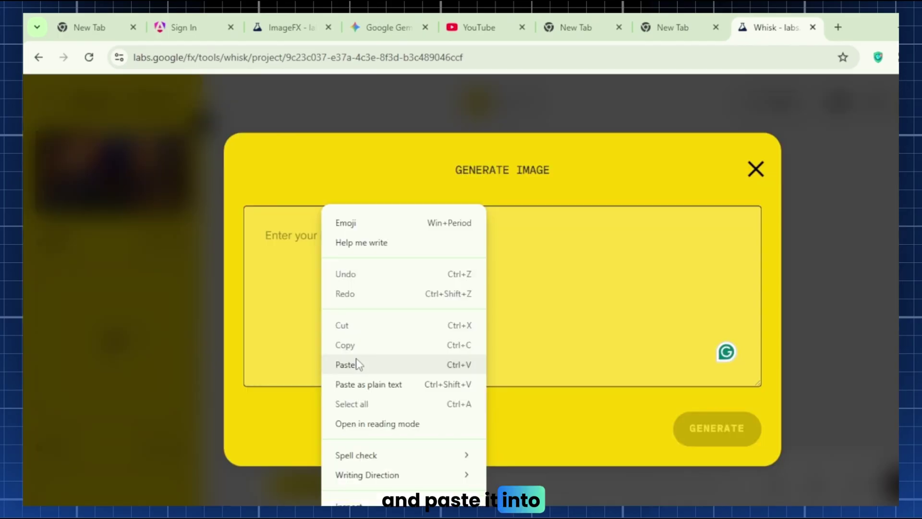
click(353, 362)
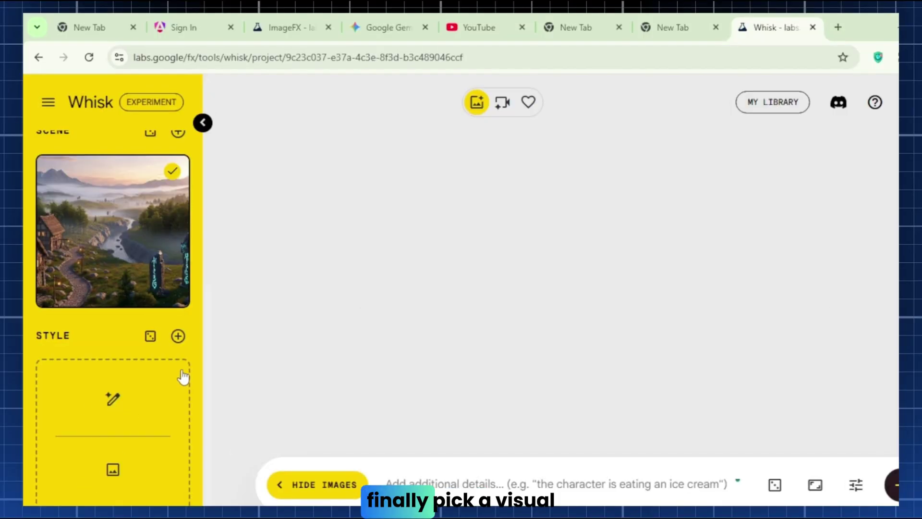
Generate the Style reference image from the text '3d pixer style'
click(113, 391)
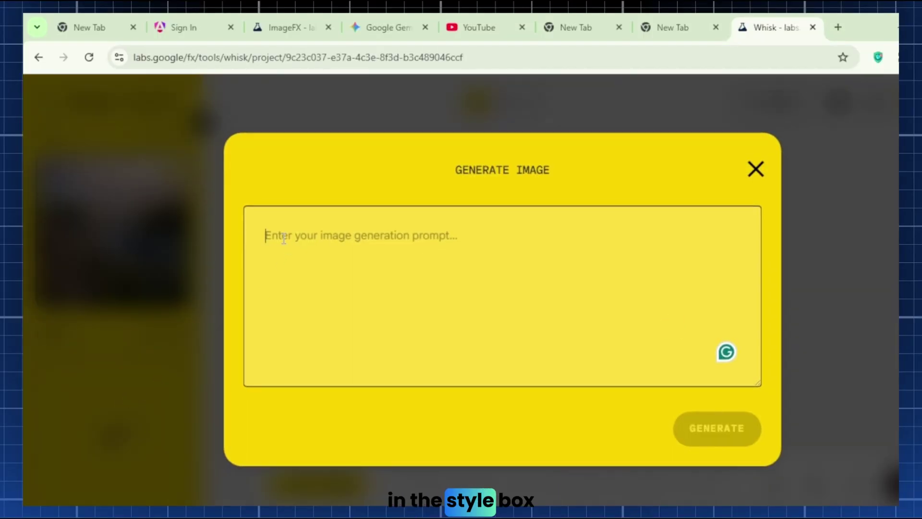
text(3d pixe)
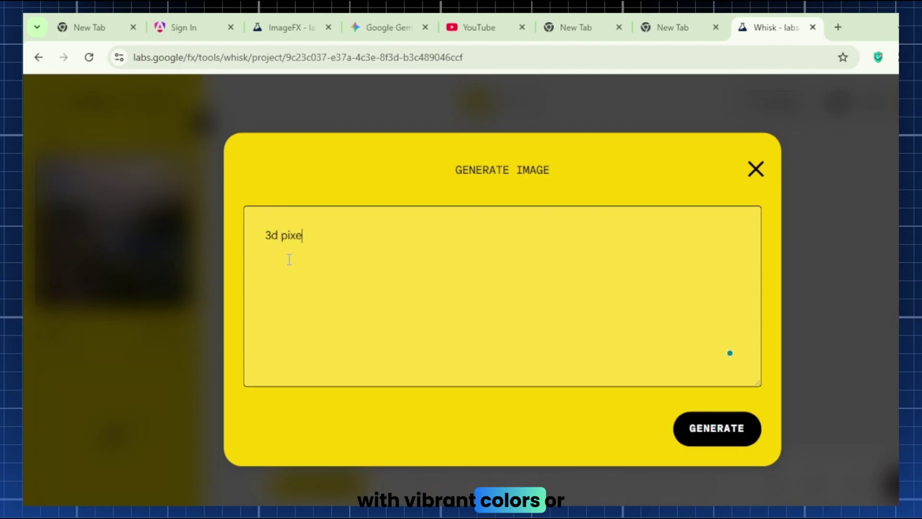
text(r style)
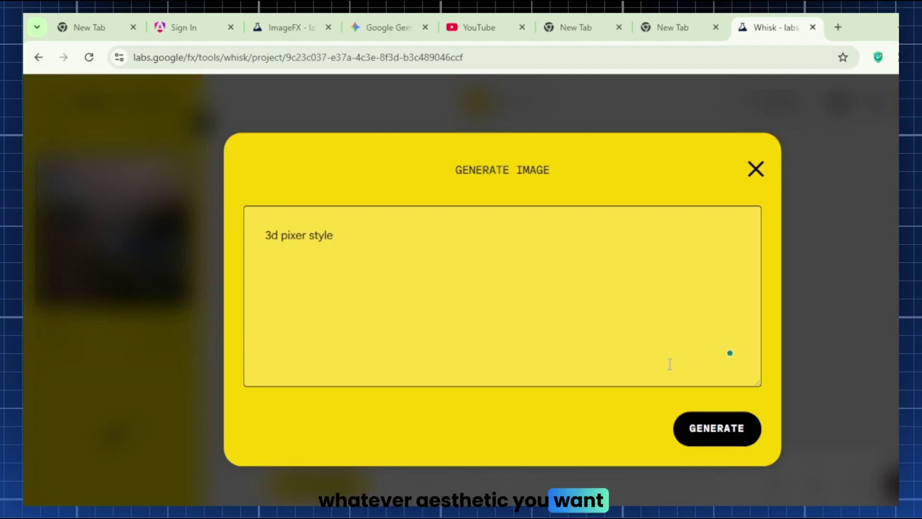
click(722, 430)
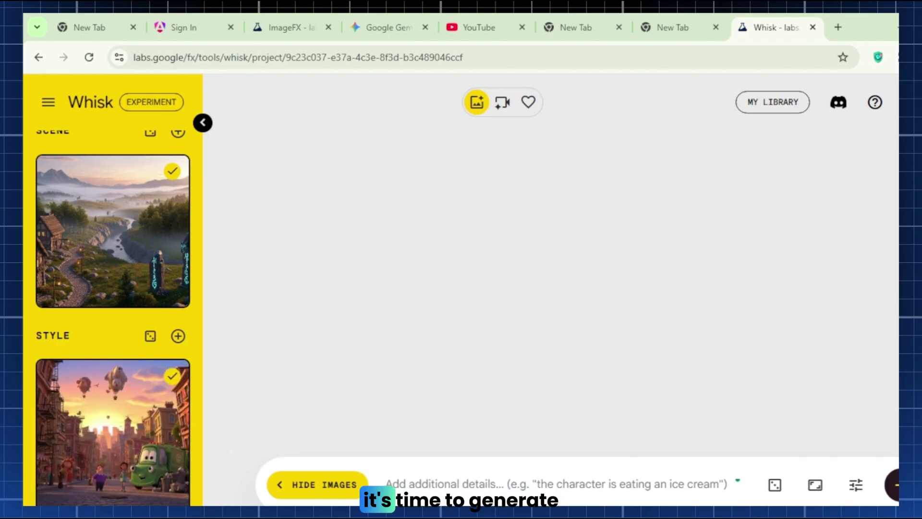
mouse_move(75, 395)
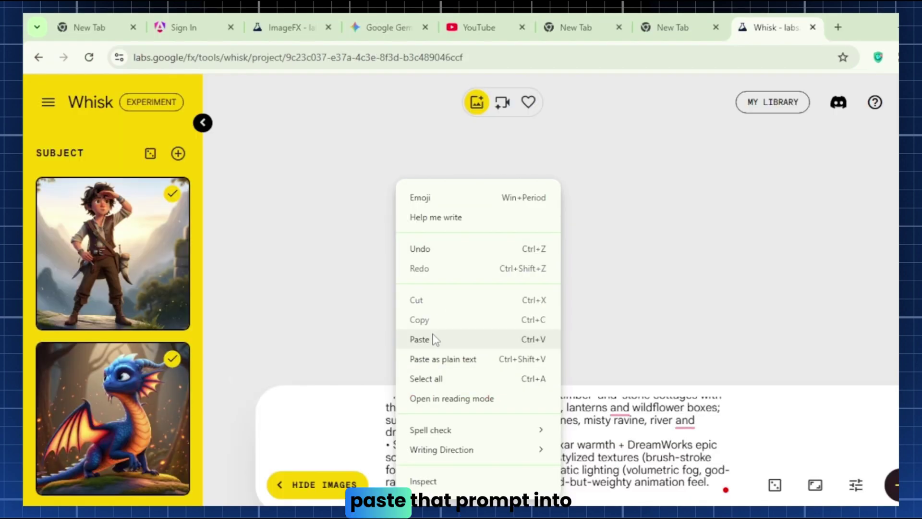
Paste the scene prompts, including the dawn cave and sunrise flight scenes, and generate images for each
click(434, 339)
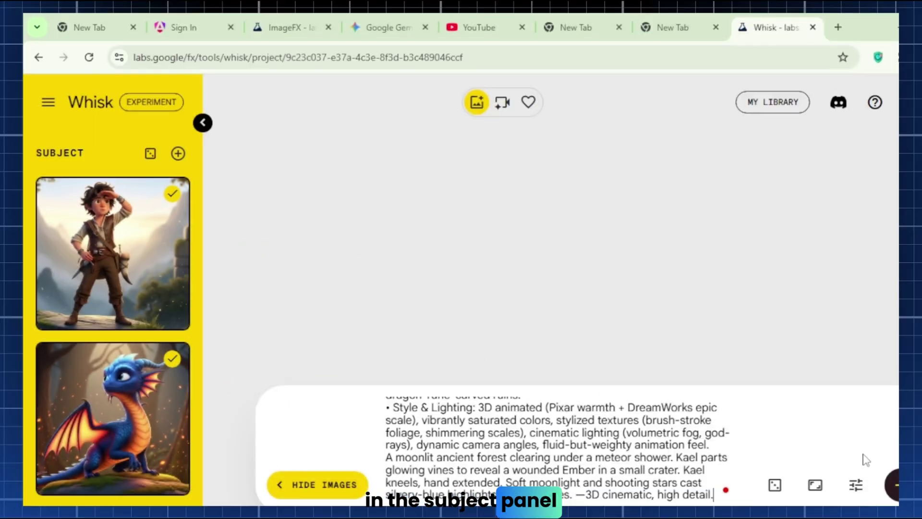
key(Return)
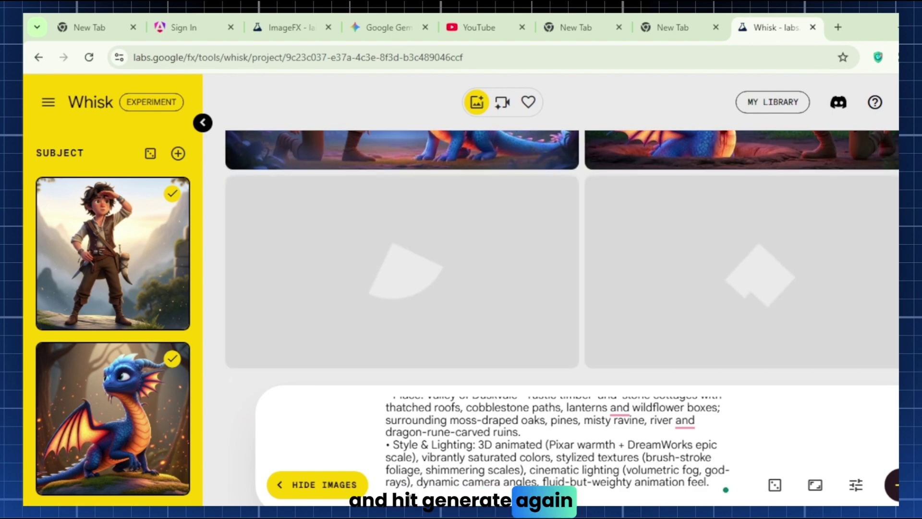
key(ctrl+v)
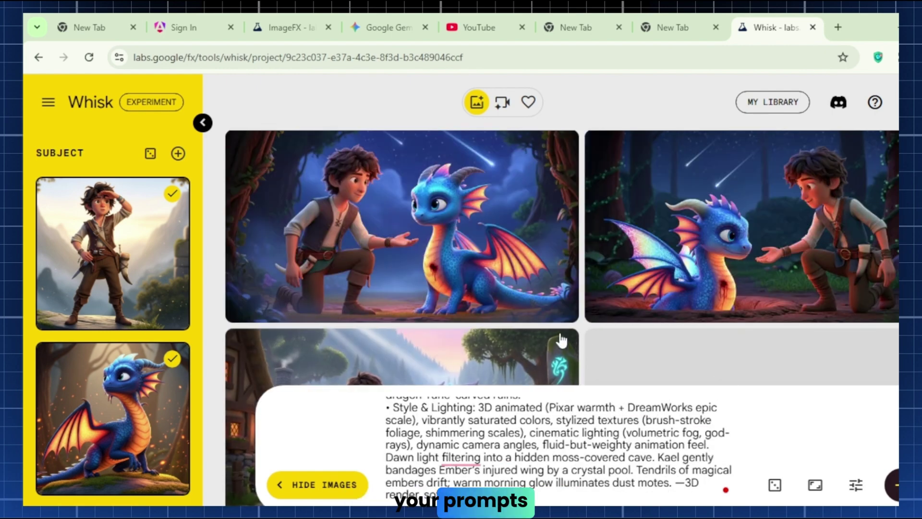
key(ctrl+v)
key(Return)
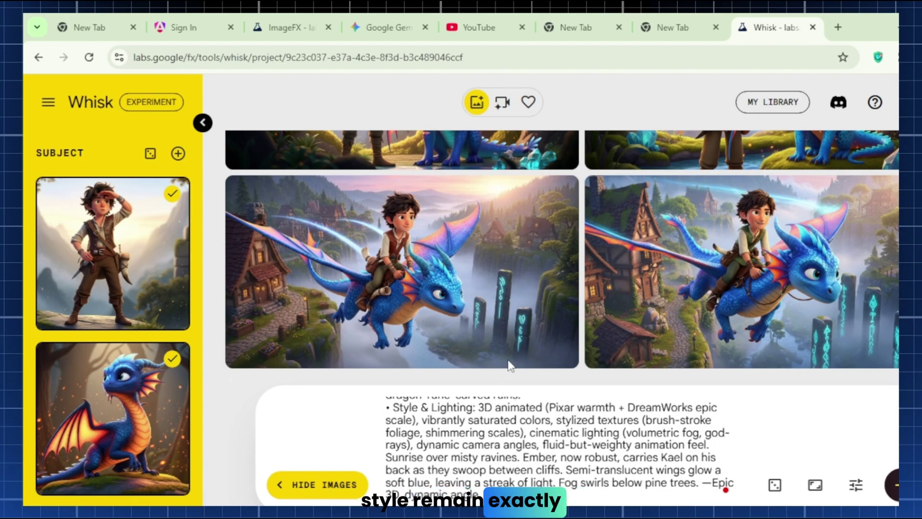
scroll(492, 394, up, 3)
scroll(504, 372, up, 4)
scroll(384, 289, down, 6)
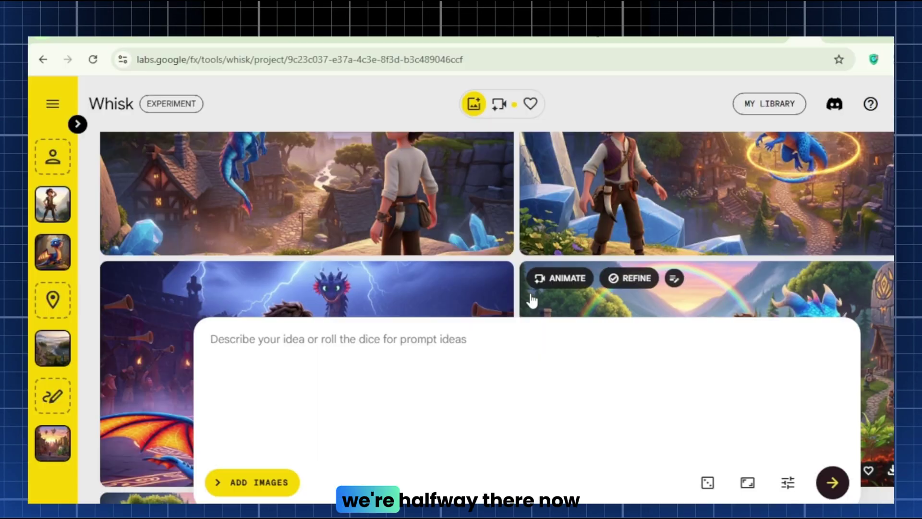
Animate the night dragon-riding image with a slow camera push-in motion prompt
scroll(552, 295, down, 5)
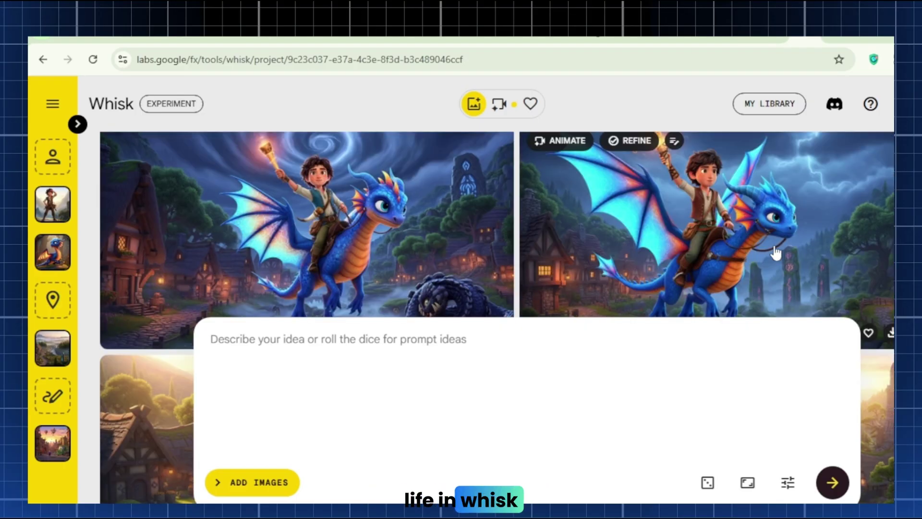
scroll(624, 284, up, 1)
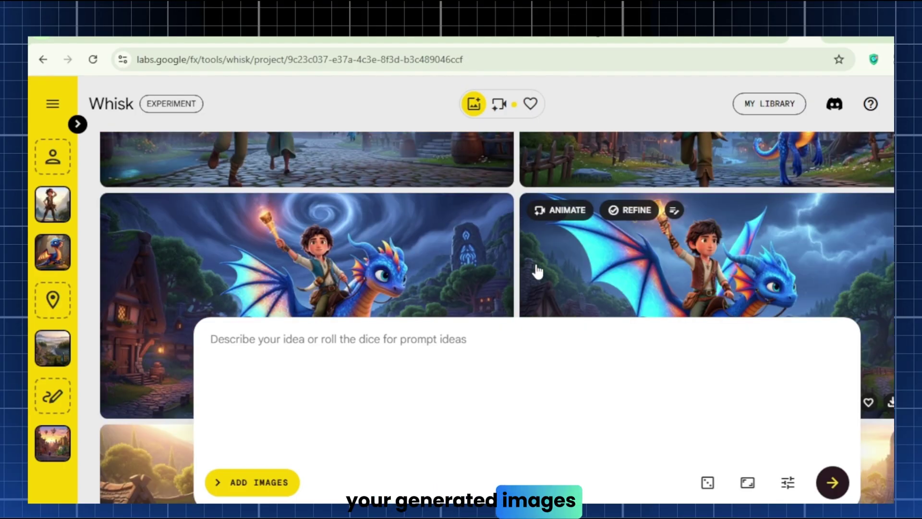
click(560, 210)
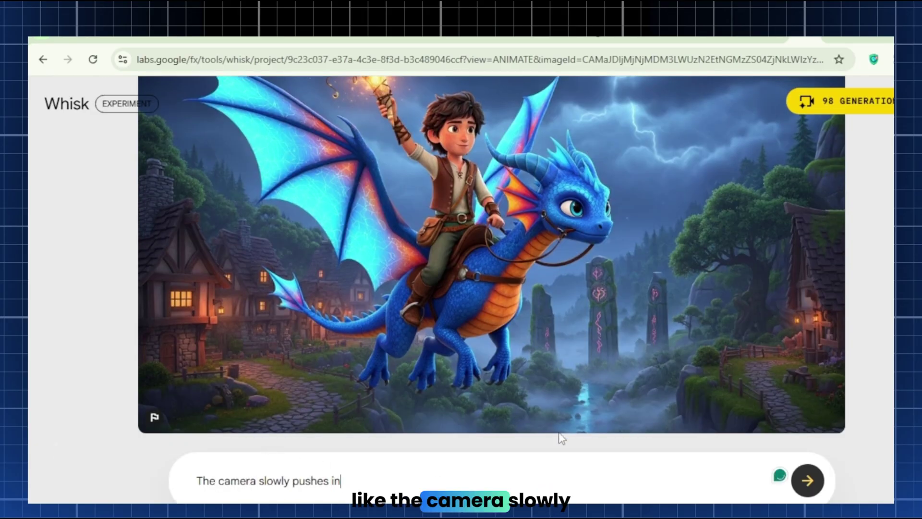
click(808, 480)
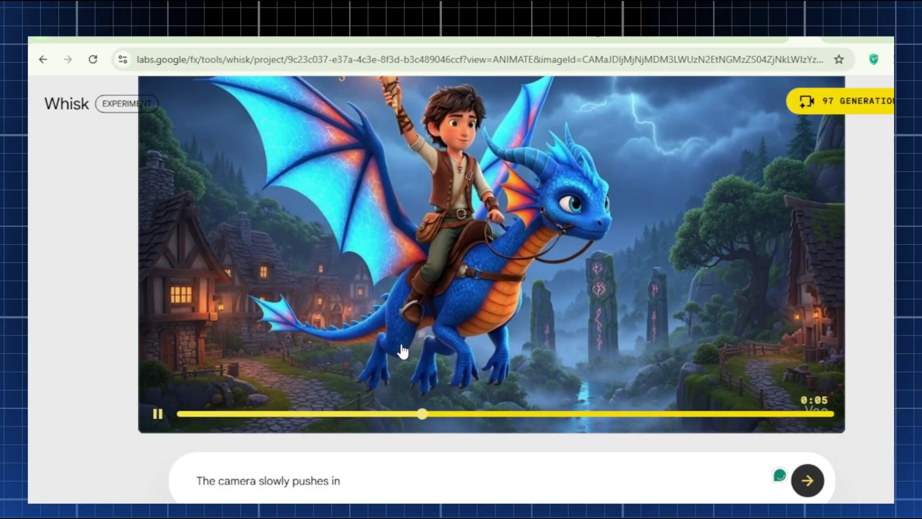
scroll(360, 366, up, 3)
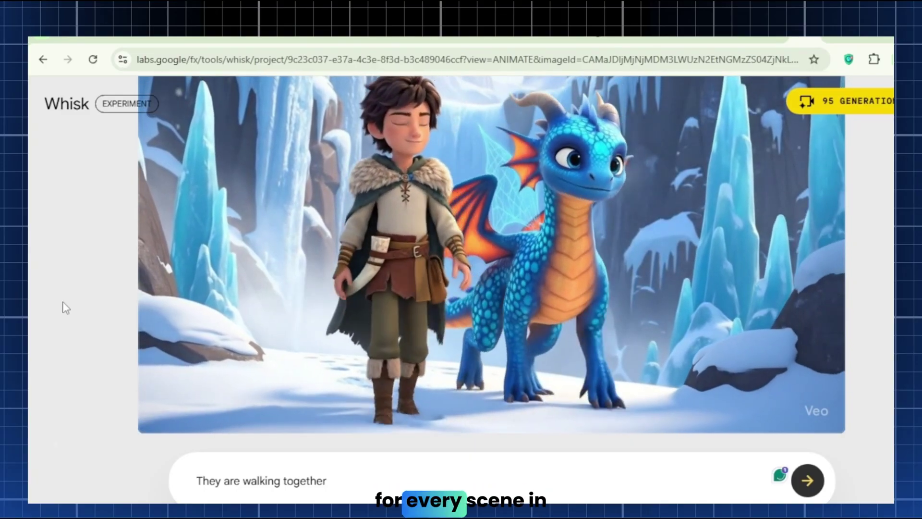
scroll(480, 288, down, 5)
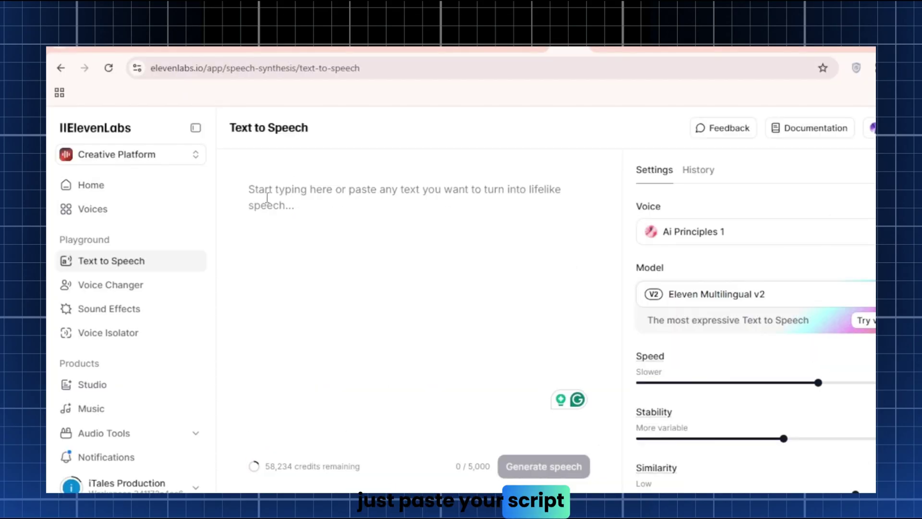
Paste the dragon story narration into Text to Speech and choose Brian as the voice
right_click(267, 205)
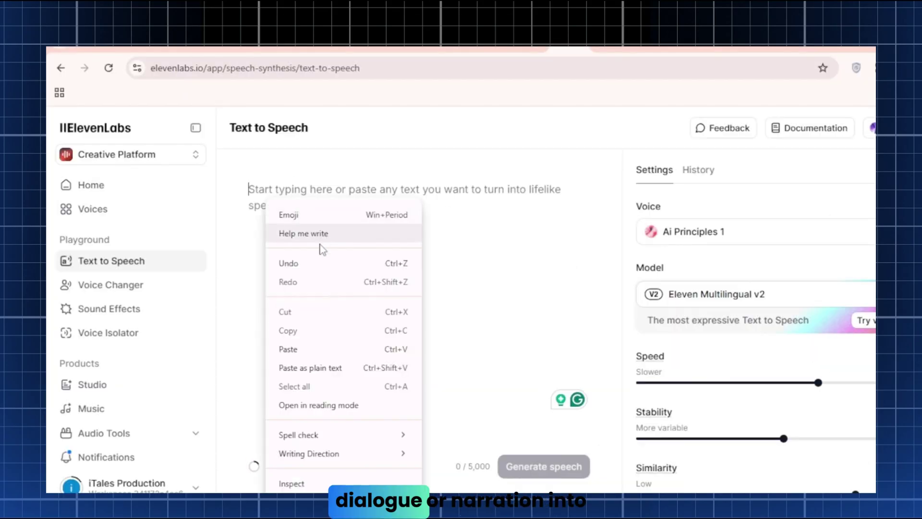
click(307, 346)
click(680, 232)
click(647, 326)
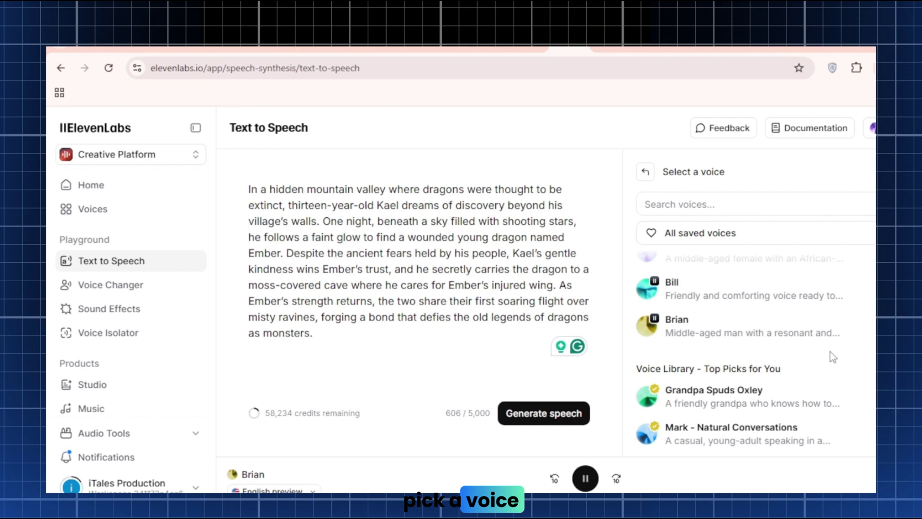
click(725, 335)
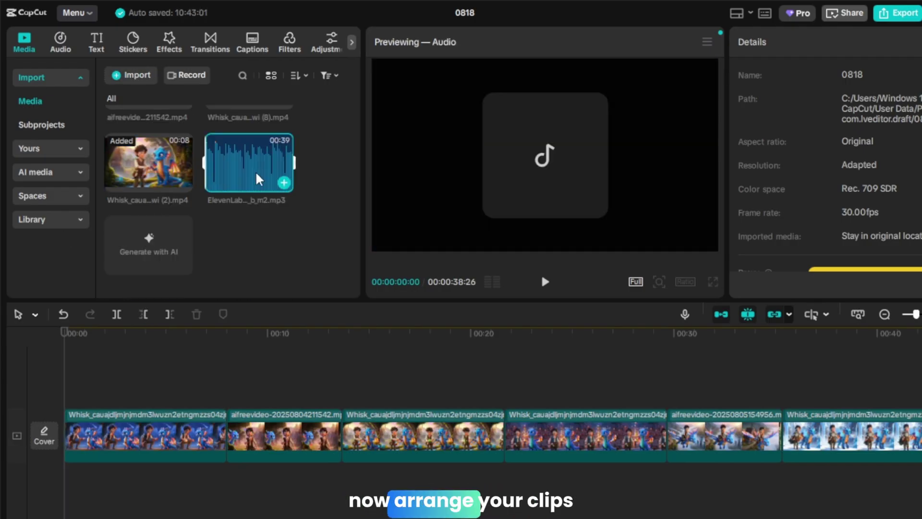
Place the ElevenLabs voiceover at the timeline start and add the flying birds sound effect on an audio track
drag(260, 180, 85, 484)
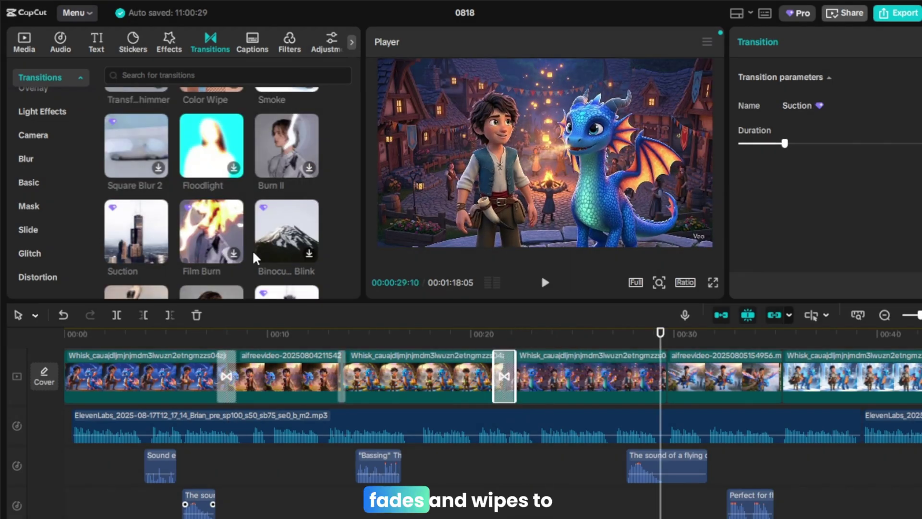
scroll(218, 164, up, 5)
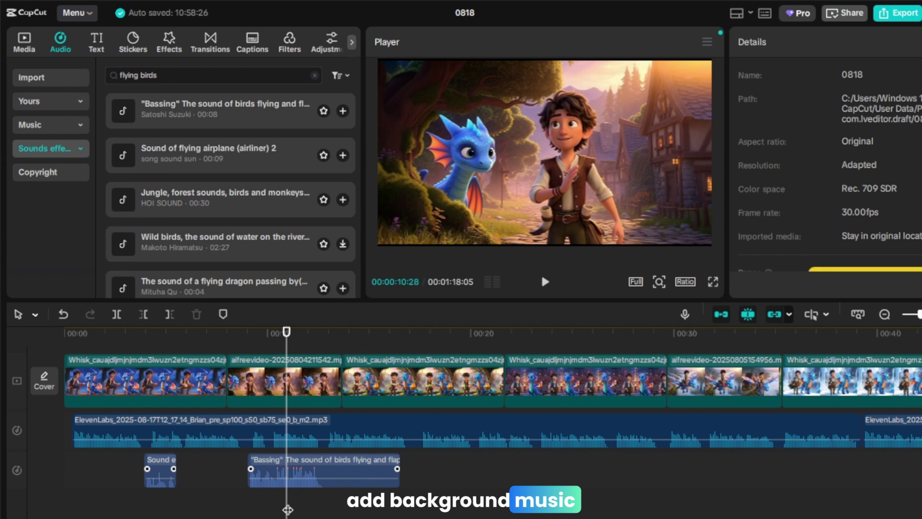
drag(305, 475, 288, 473)
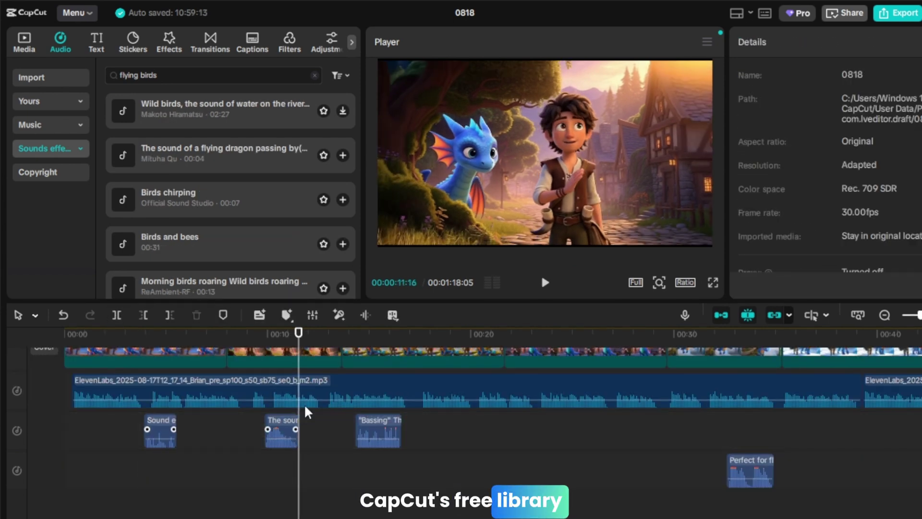
drag(288, 425, 201, 468)
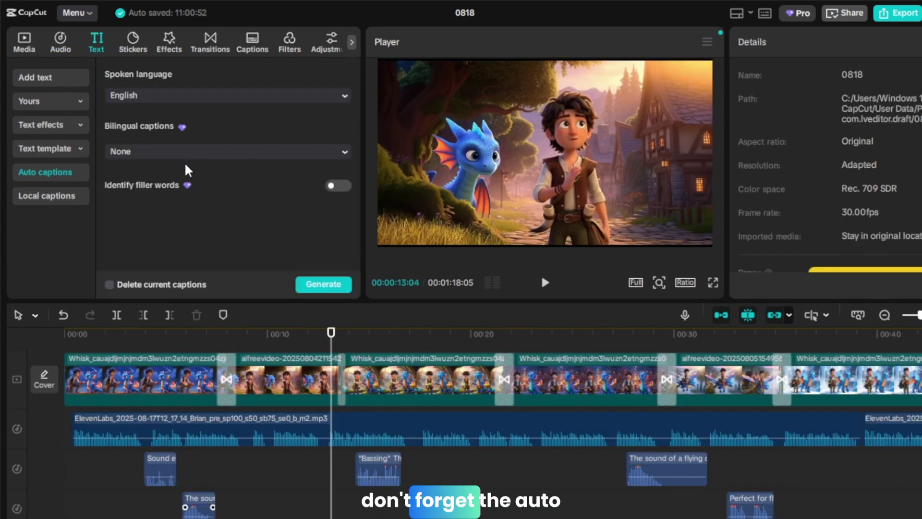
Generate English auto-captions from the narration, then deselect the caption track to review the video
click(319, 284)
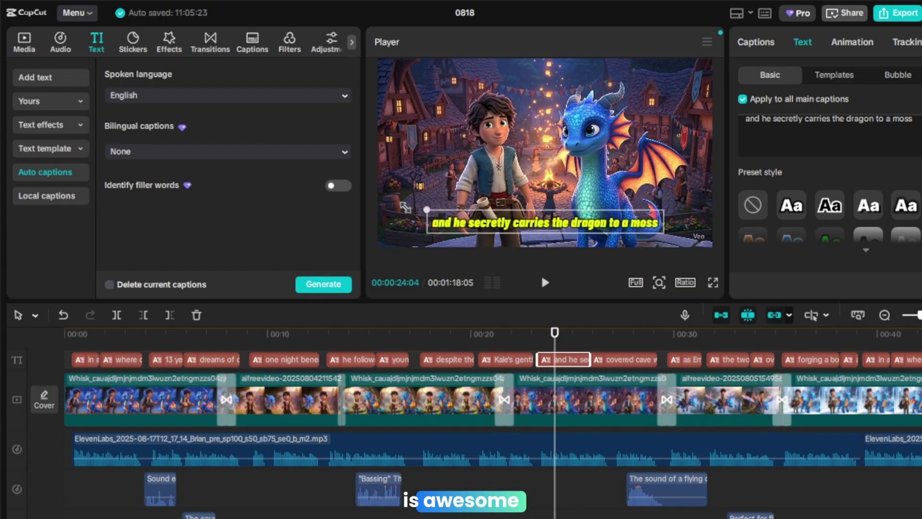
click(266, 494)
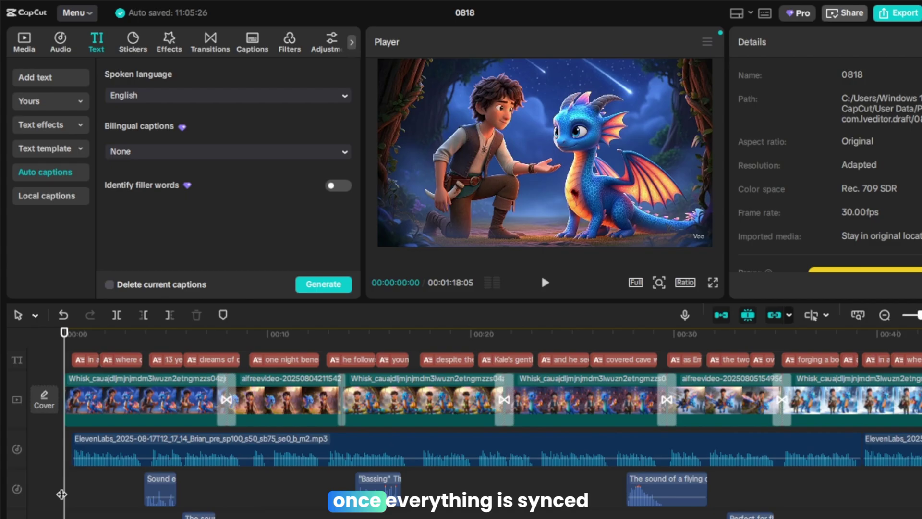